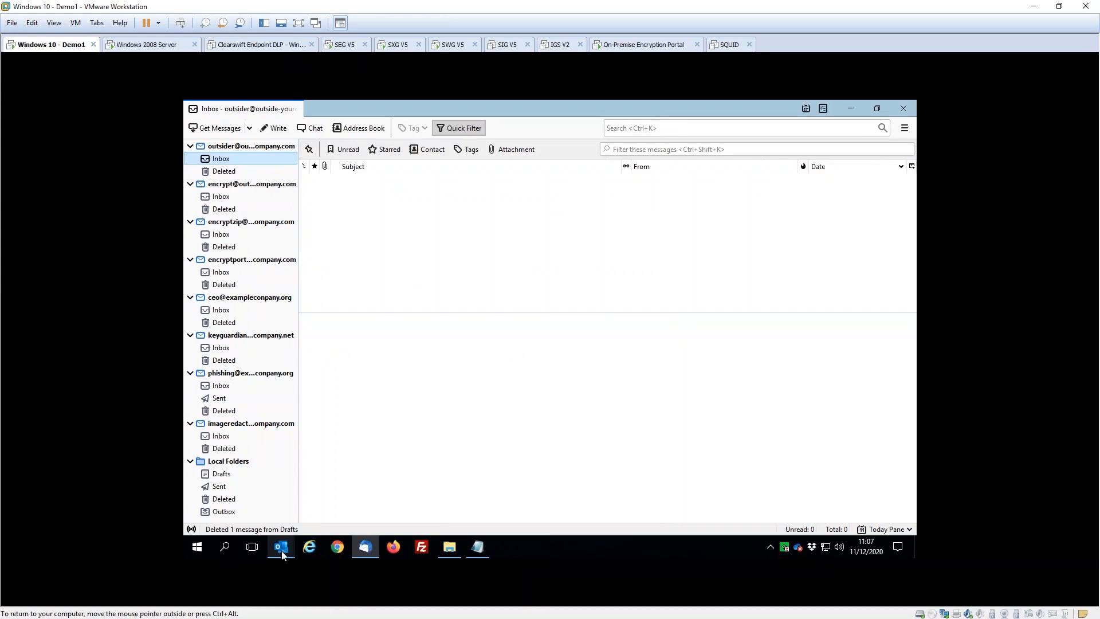
# Step: Switch to Outlook and open the HS Data Security Suite.docx attachment of the newest "EXTERNAL: Please Review" message
pyautogui.click(256, 485)
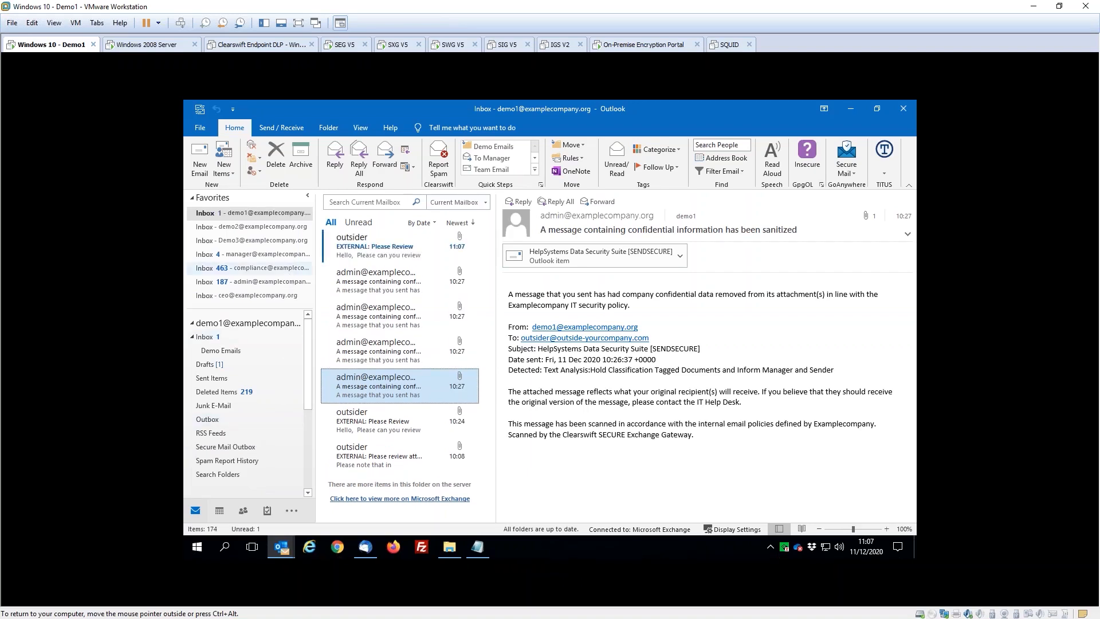
pyautogui.click(386, 240)
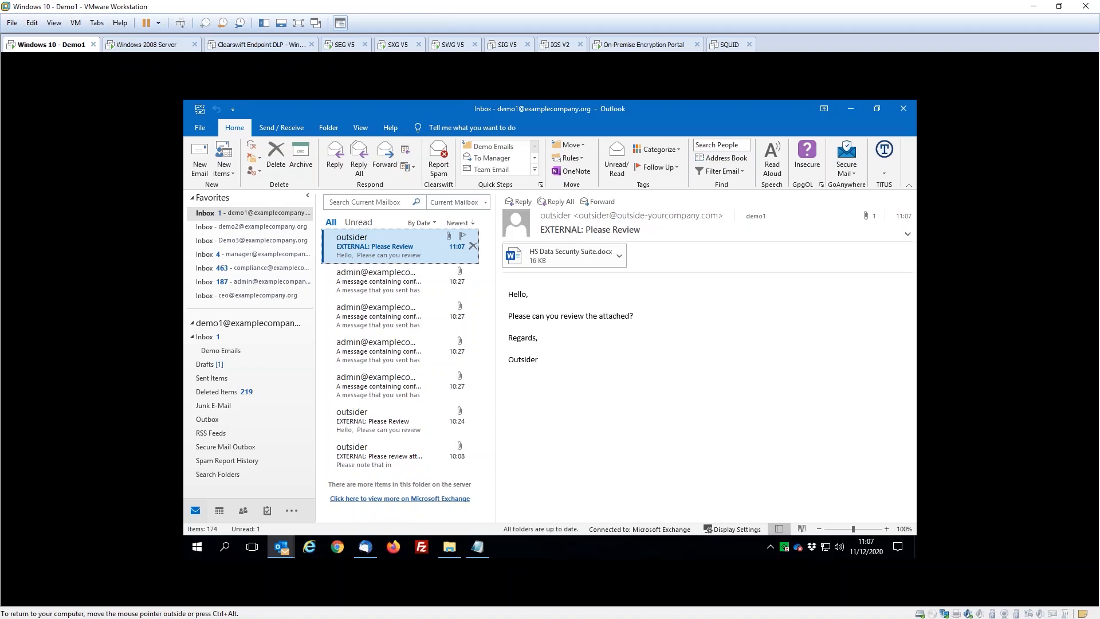
pyautogui.doubleClick(517, 259)
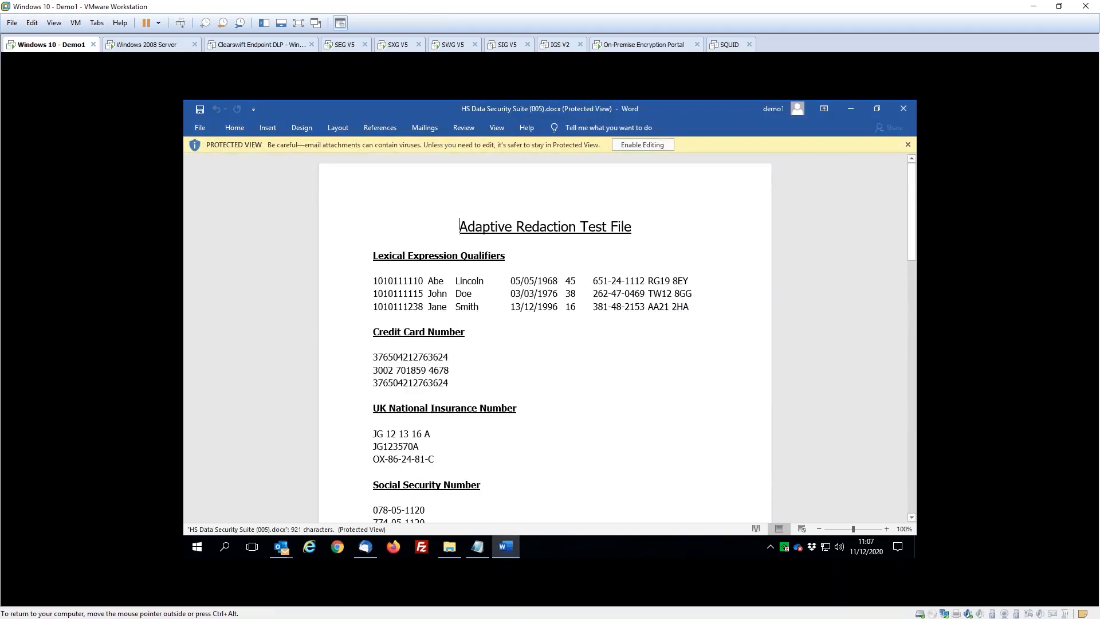
# Step: Enable editing of the document and classify it as Restricted
pyautogui.click(642, 144)
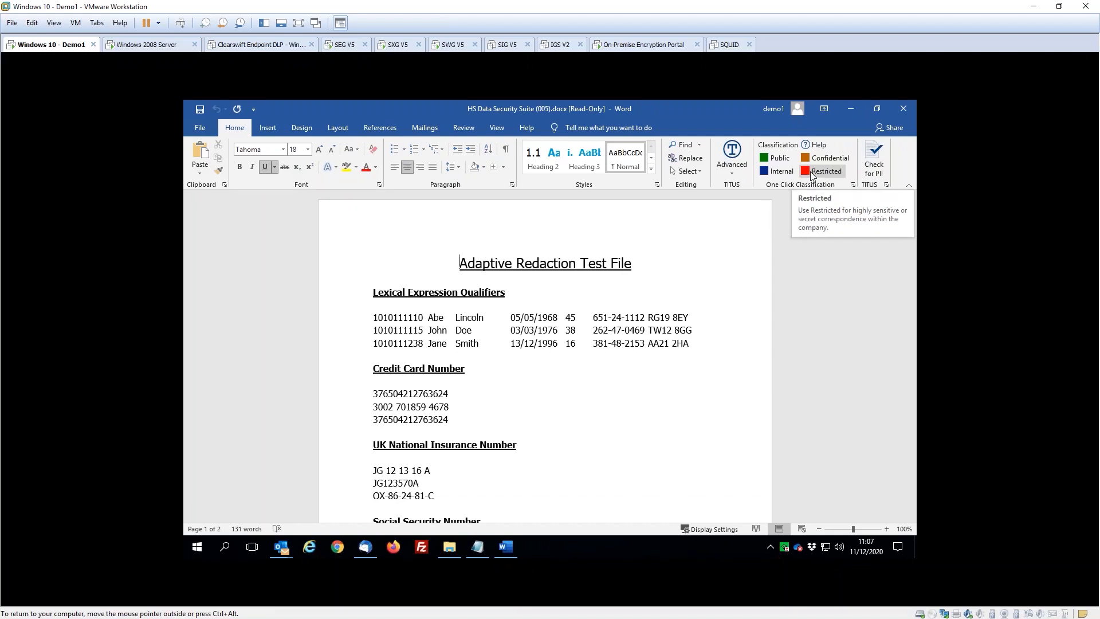
pyautogui.click(811, 172)
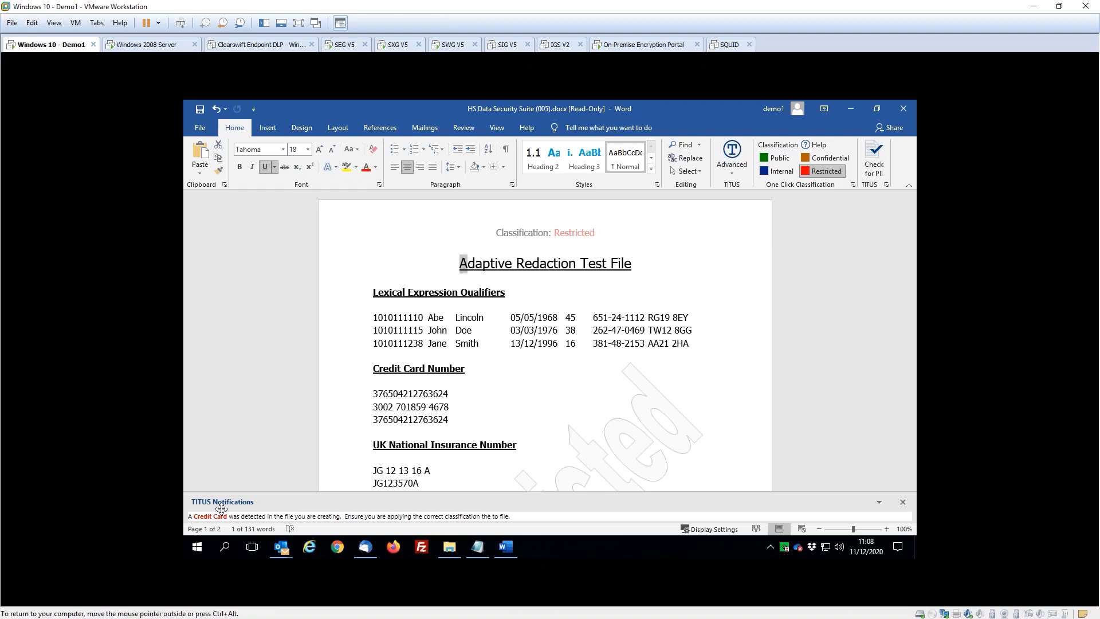
# Step: Examine the Classification entry in the document's custom advanced properties and return to the document
pyautogui.click(193, 131)
pyautogui.click(211, 236)
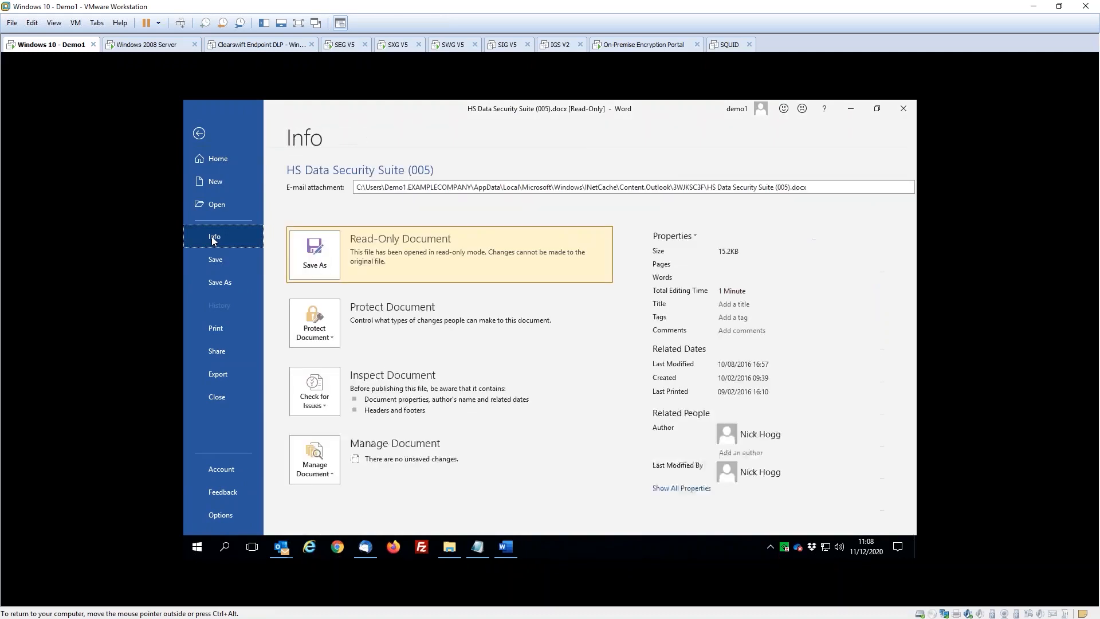
pyautogui.click(673, 235)
pyautogui.click(696, 261)
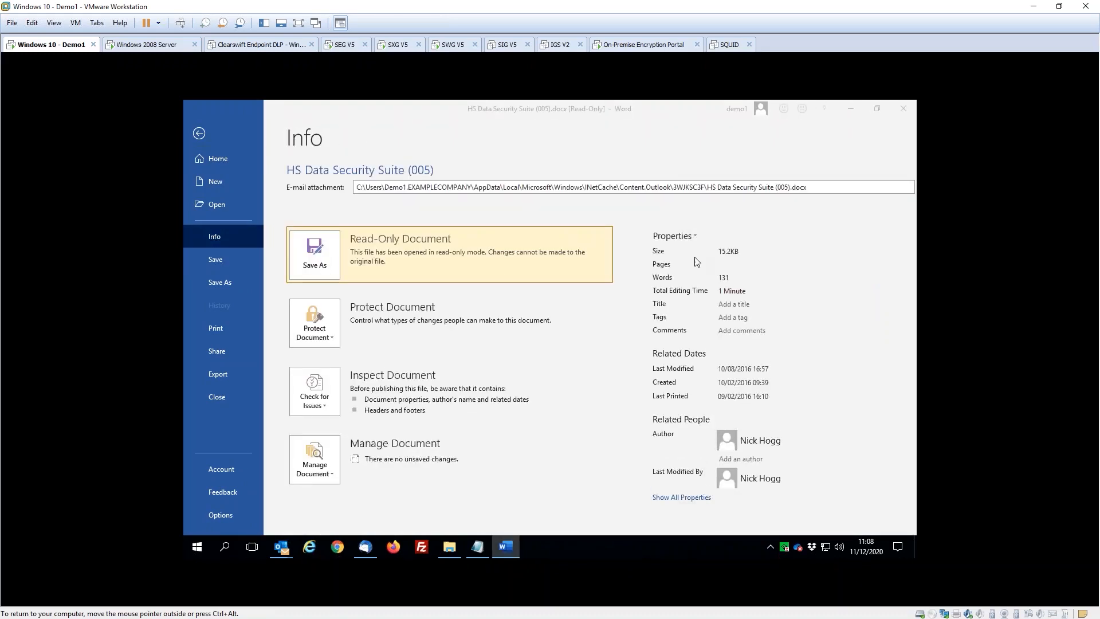
pyautogui.click(590, 217)
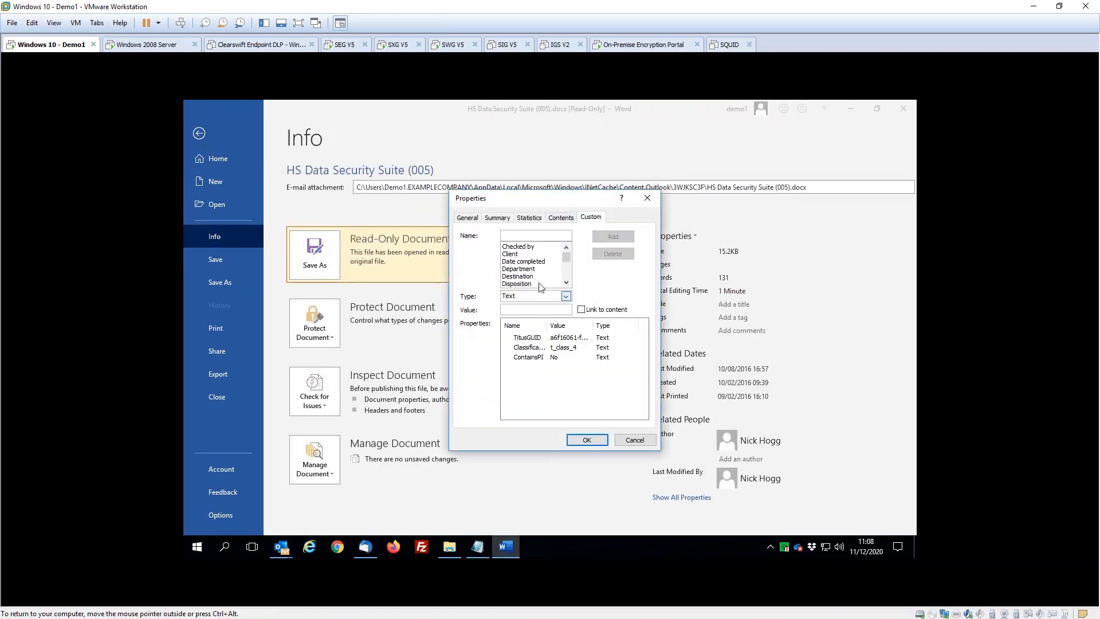
pyautogui.click(530, 348)
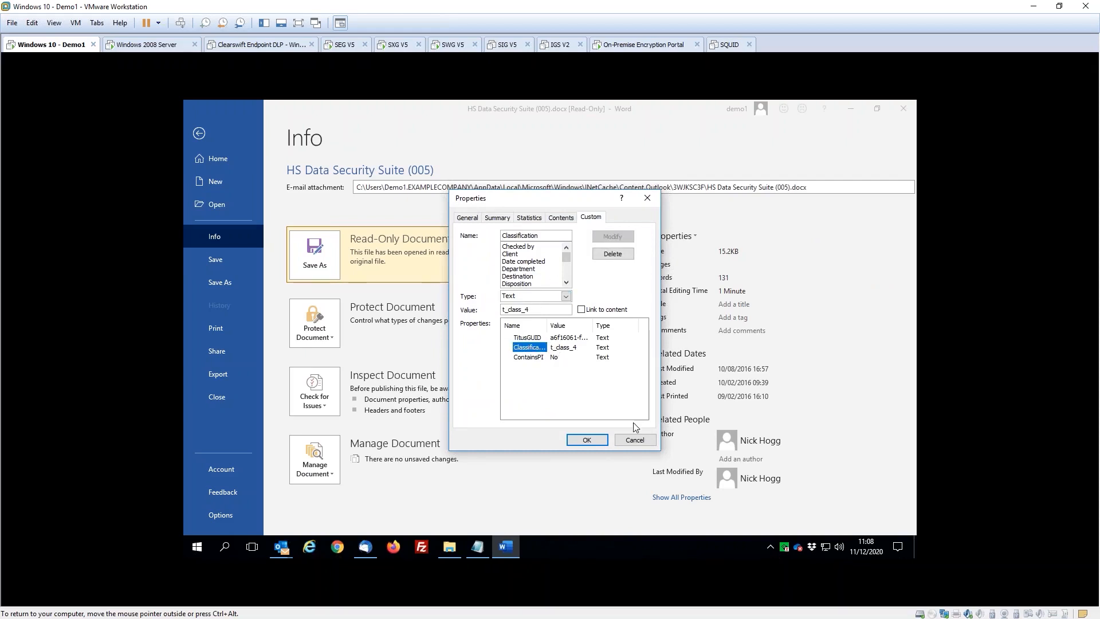
pyautogui.click(590, 441)
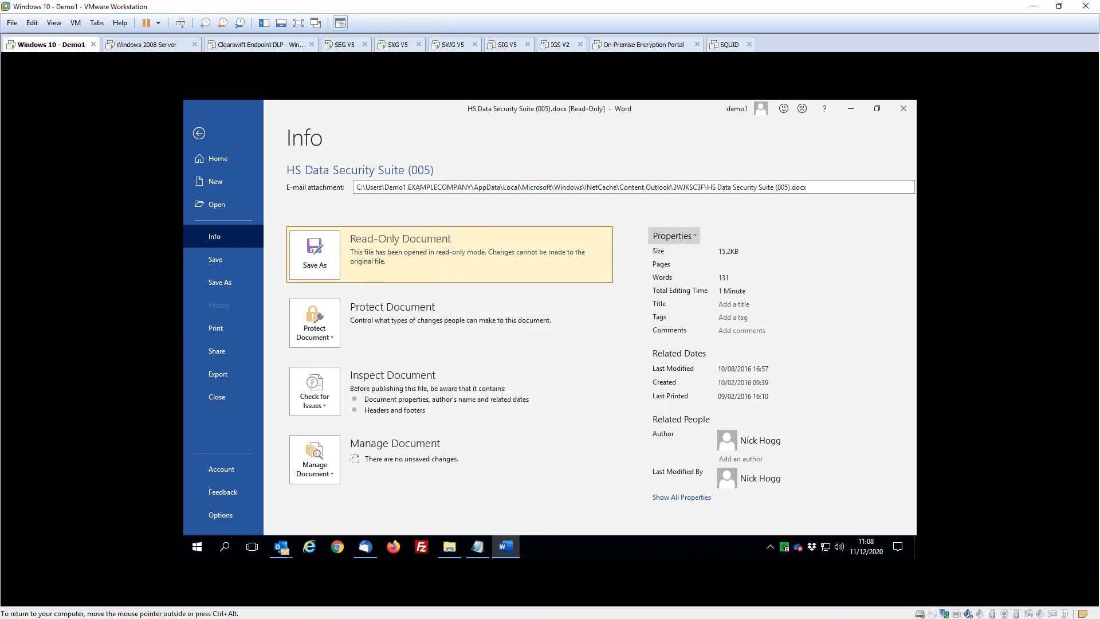
pyautogui.click(199, 133)
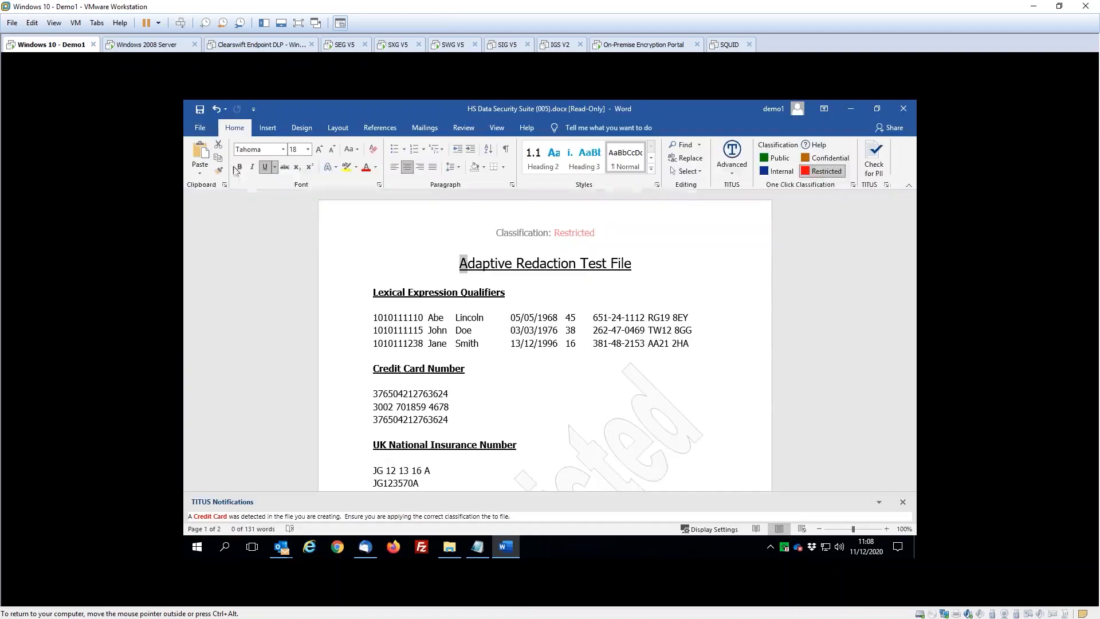
# Step: Save the document to the Desktop as HS Data Security Suite (005).docx, accepting the Restricted classification and personal information setting, and close it
pyautogui.click(765, 501)
pyautogui.hotkey('ctrl', 's')
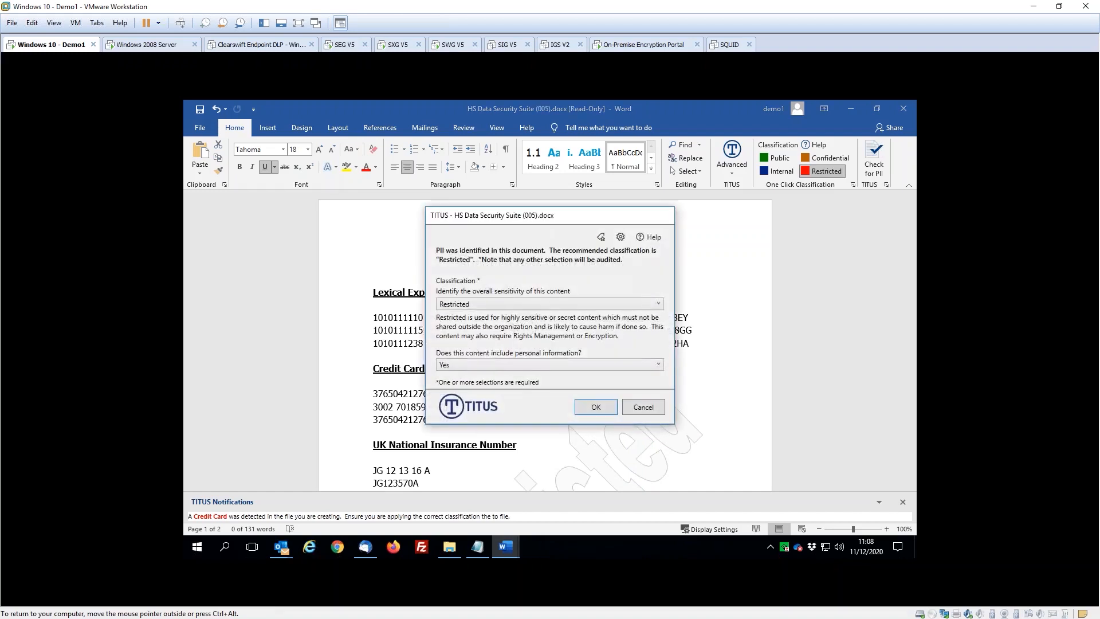
pyautogui.click(594, 406)
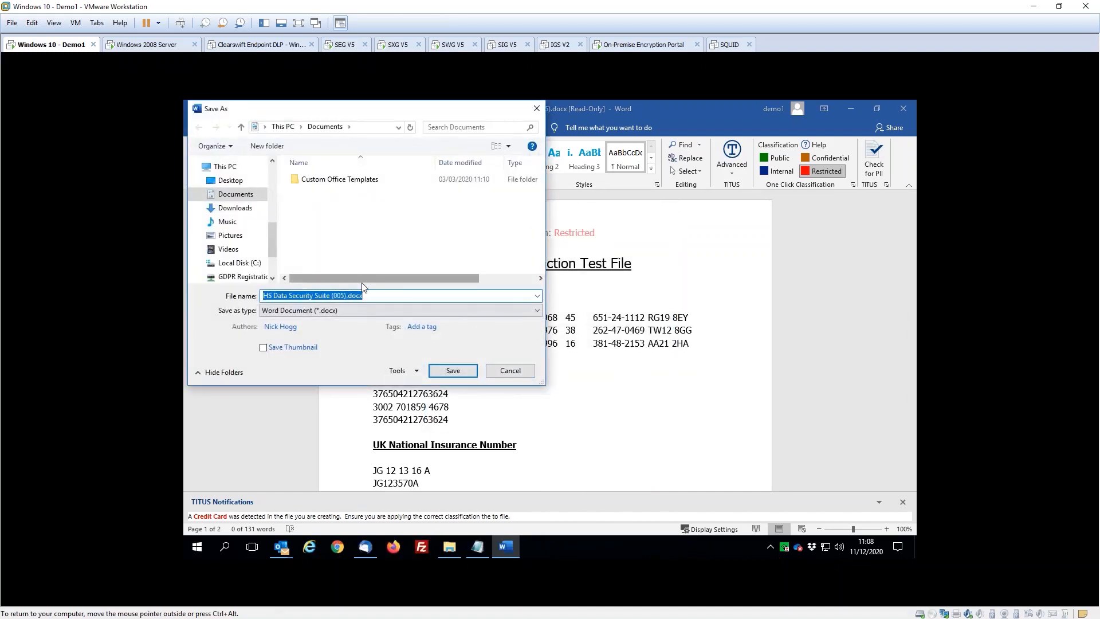
pyautogui.click(215, 179)
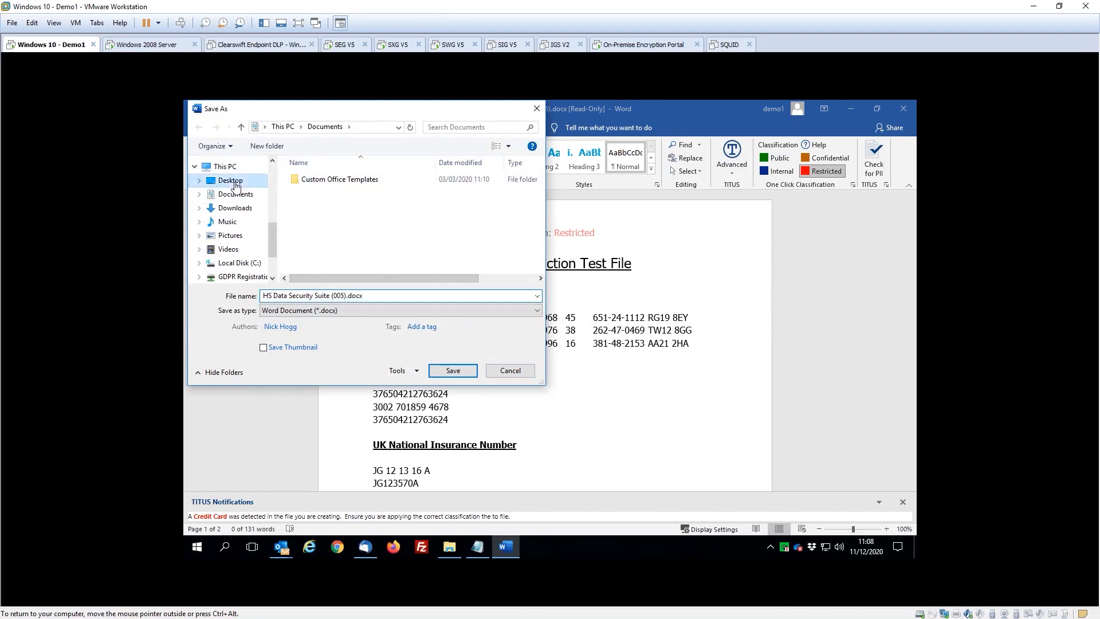
pyautogui.click(452, 370)
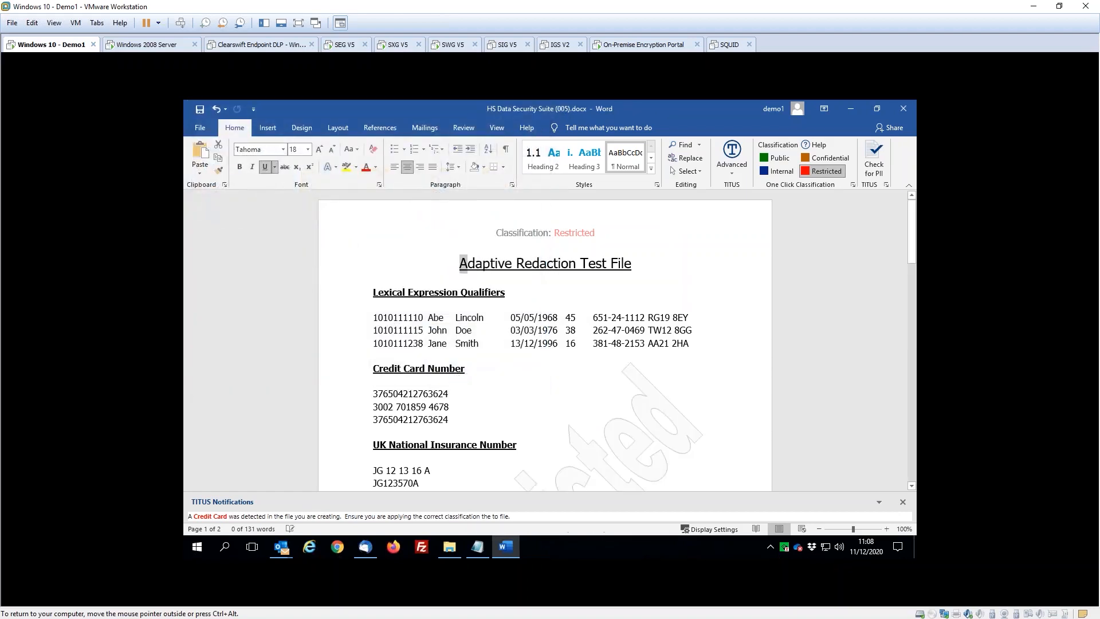
pyautogui.click(904, 108)
# Step: Return to the open HelpSystems Data Security Suite draft in Outlook and attach the recently saved HS Data Security Suite (005).docx
pyautogui.moveTo(282, 547)
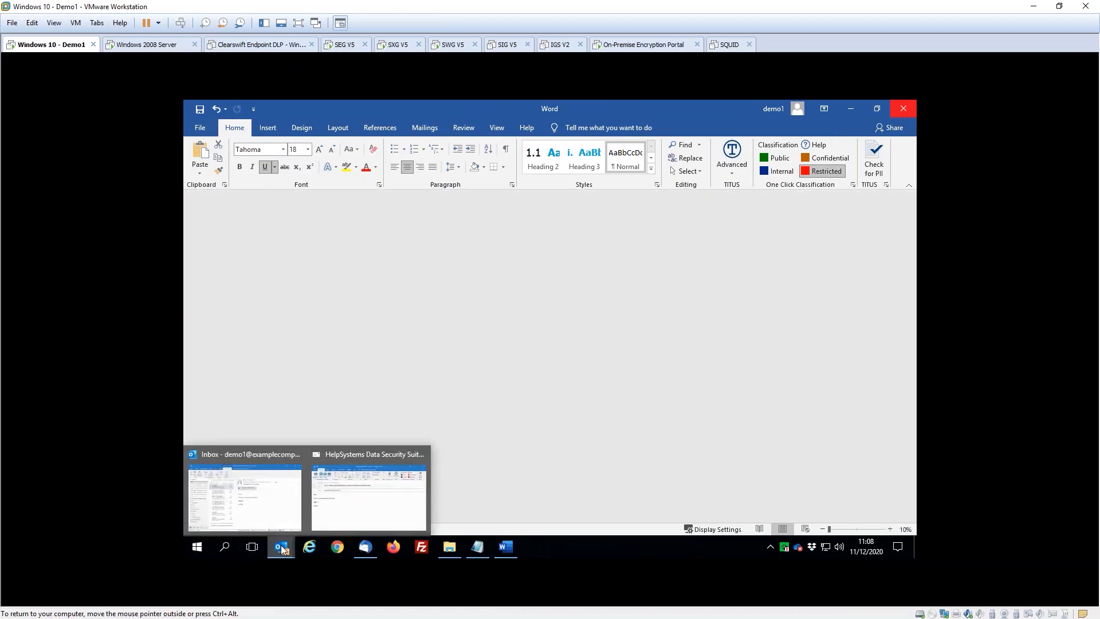
pyautogui.click(370, 490)
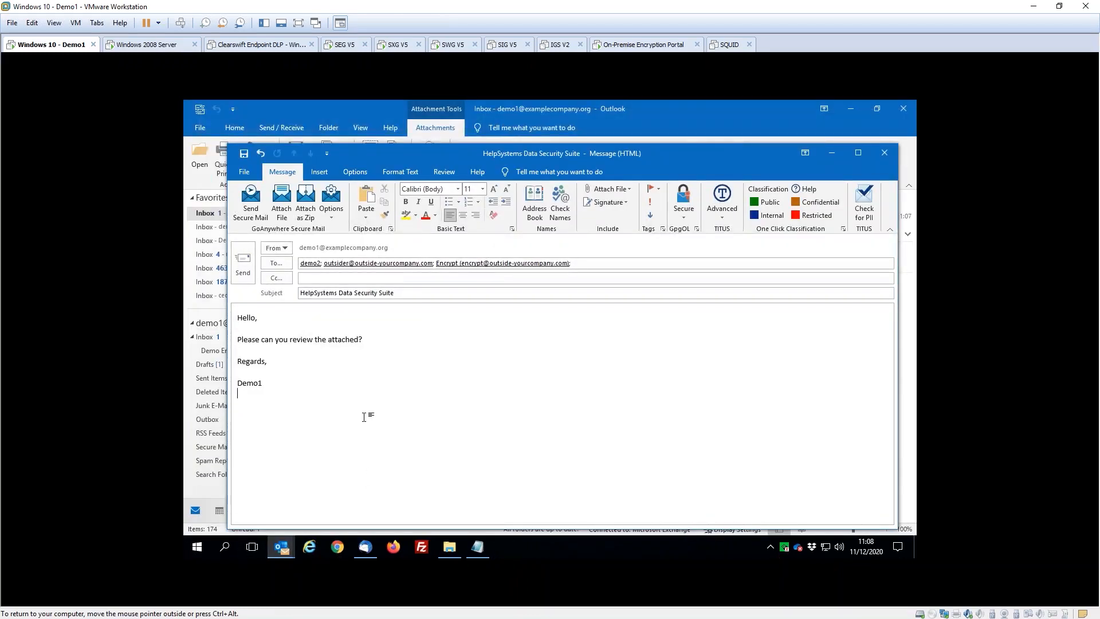
pyautogui.click(610, 195)
pyautogui.click(693, 216)
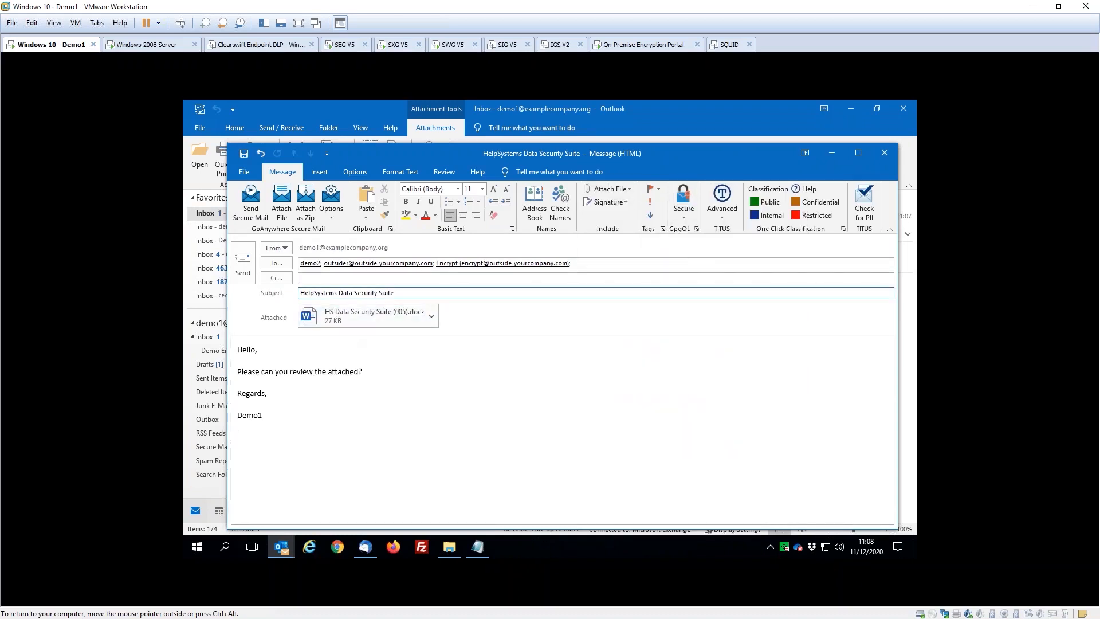
# Step: Check the three recipients and send the message, overriding the policy alert about unauthorized external recipients
pyautogui.moveTo(311, 259)
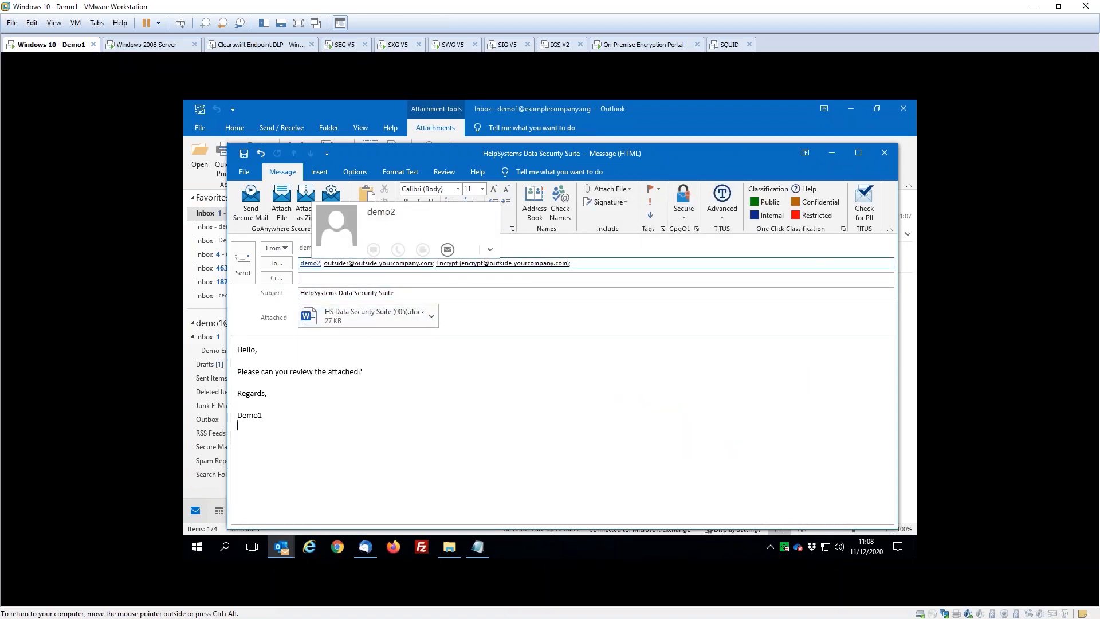
pyautogui.moveTo(363, 267)
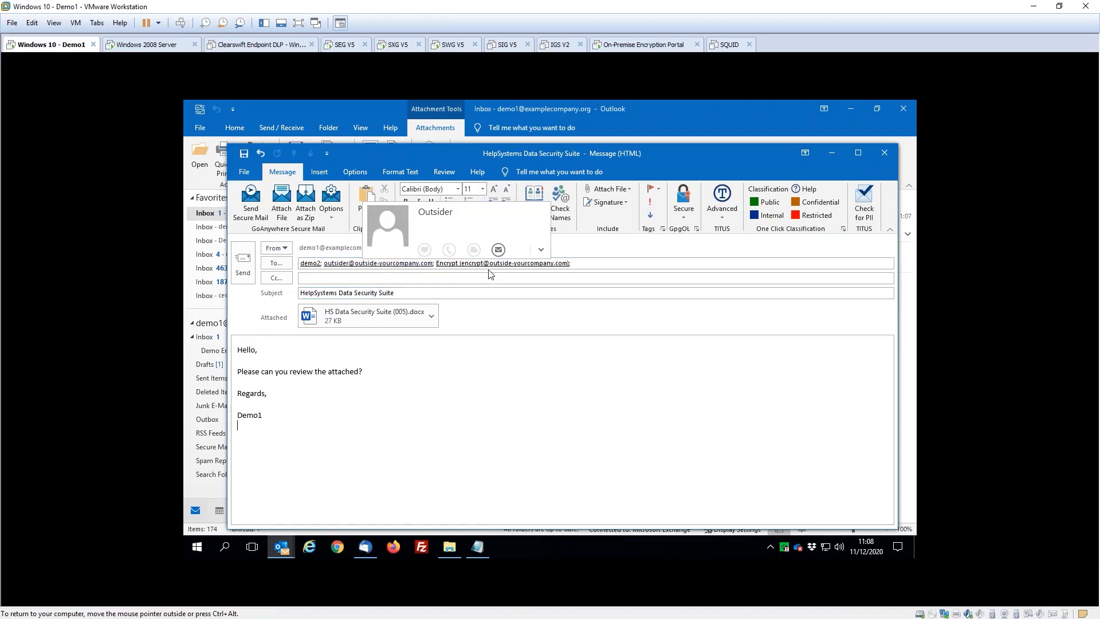
pyautogui.moveTo(488, 263)
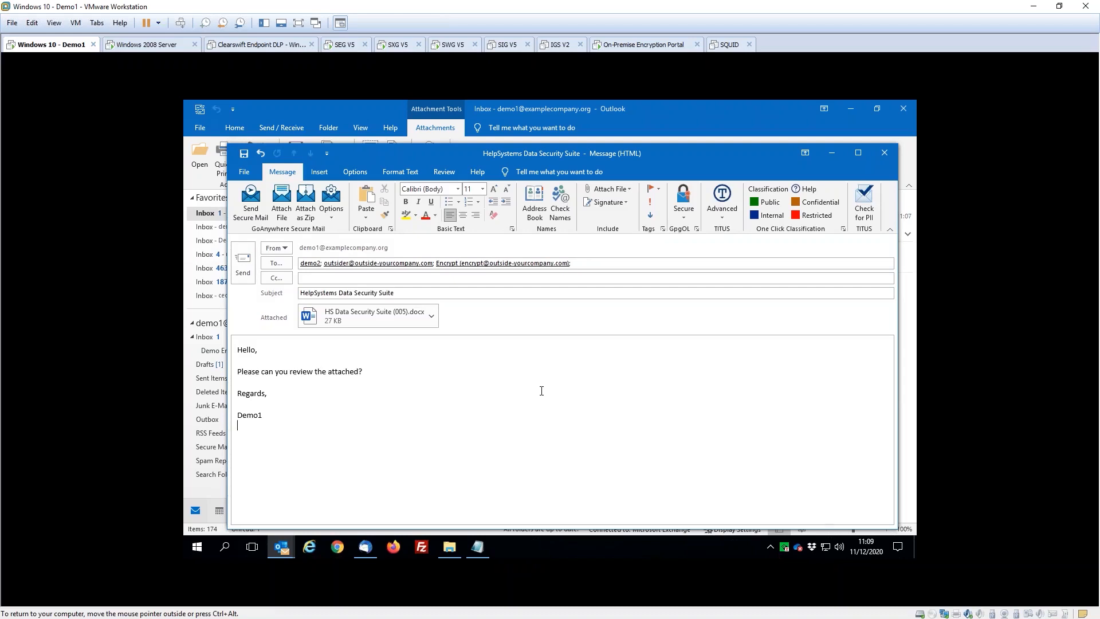
pyautogui.click(242, 264)
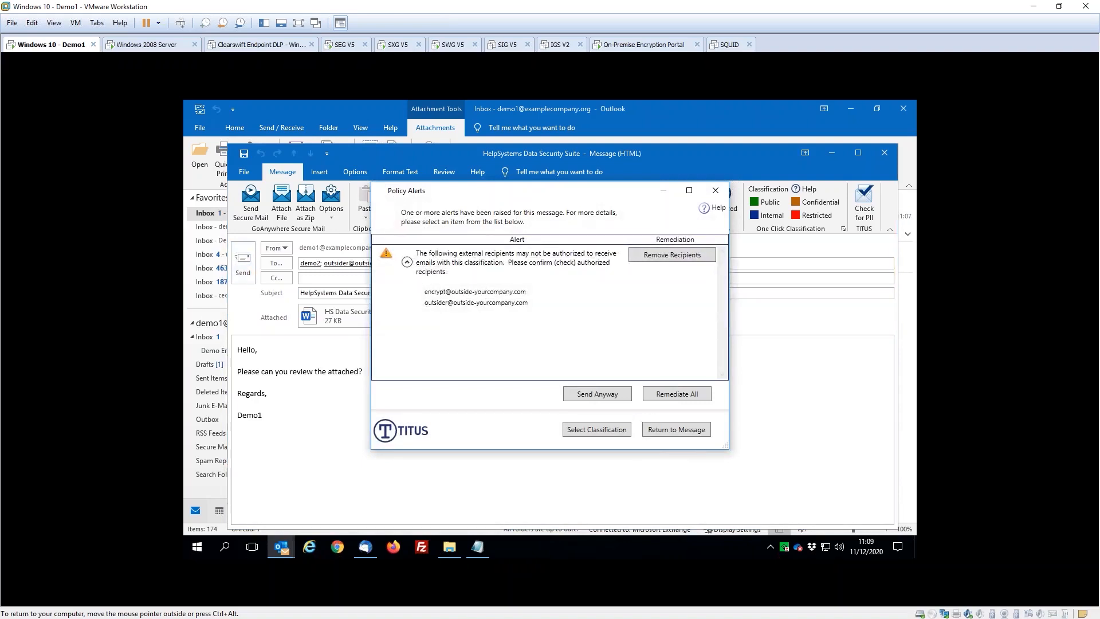
pyautogui.click(595, 394)
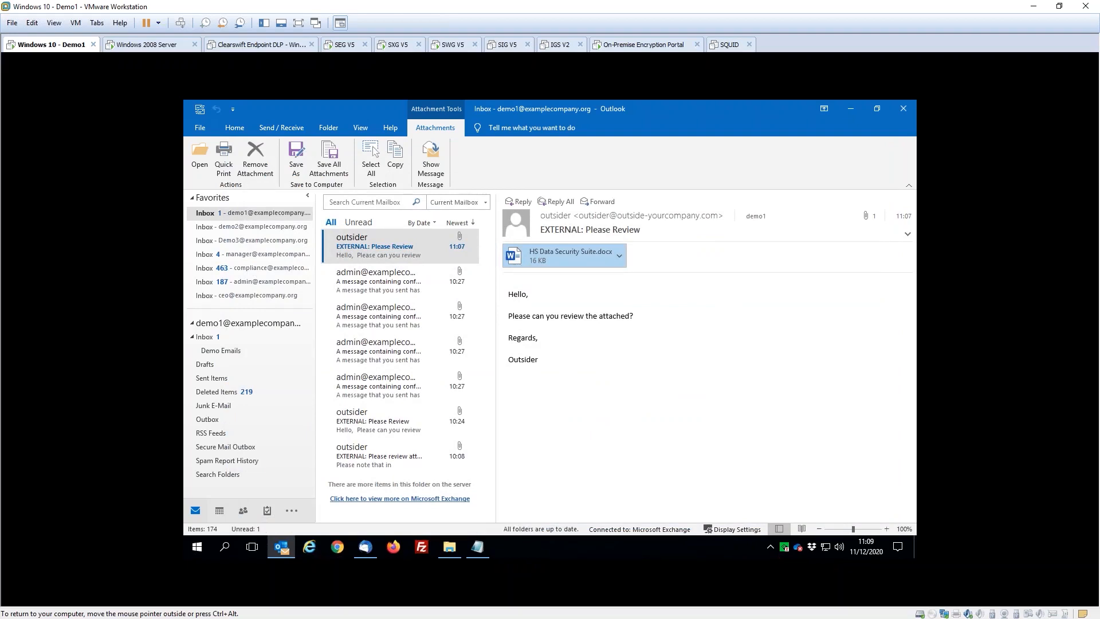
# Step: View the delivered message in the demo2 inbox, and switch to Thunderbird to get new messages for all accounts
pyautogui.click(223, 228)
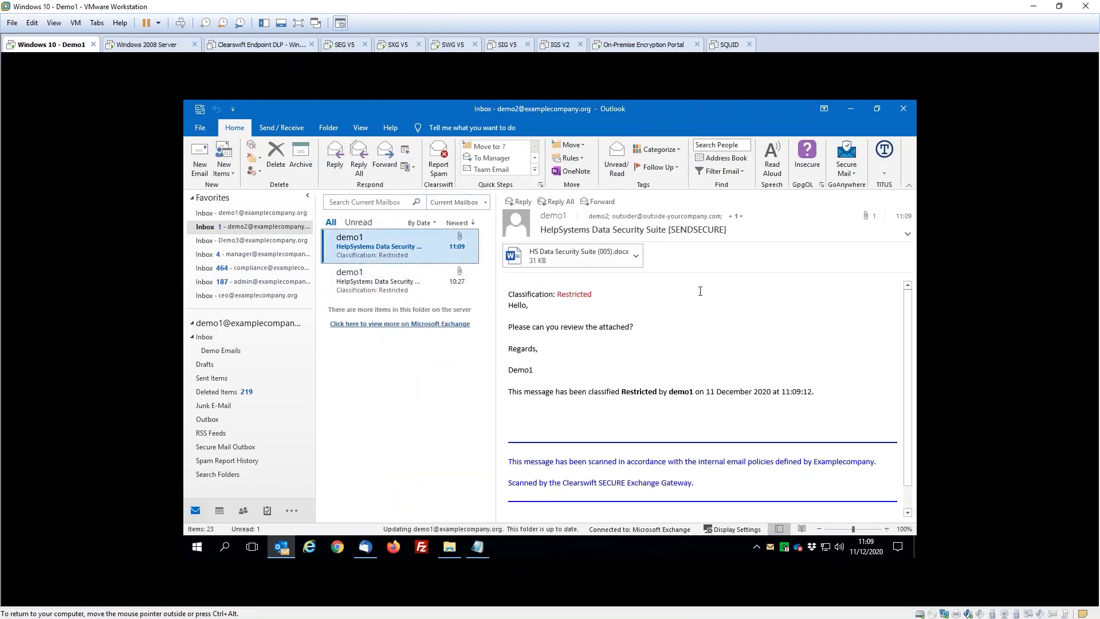
pyautogui.click(367, 553)
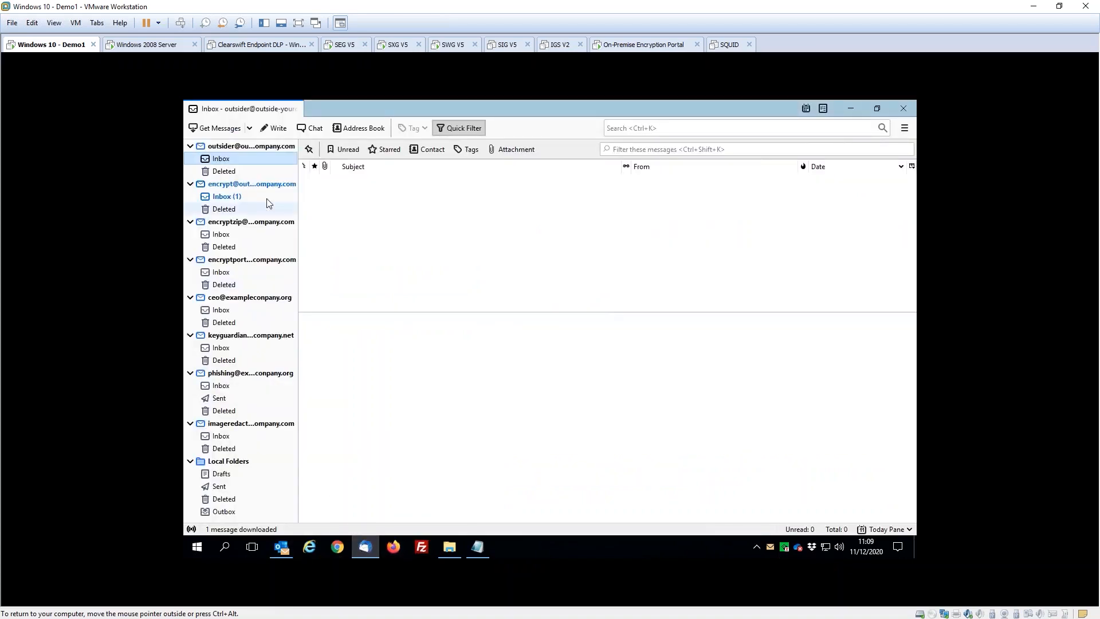
pyautogui.click(249, 128)
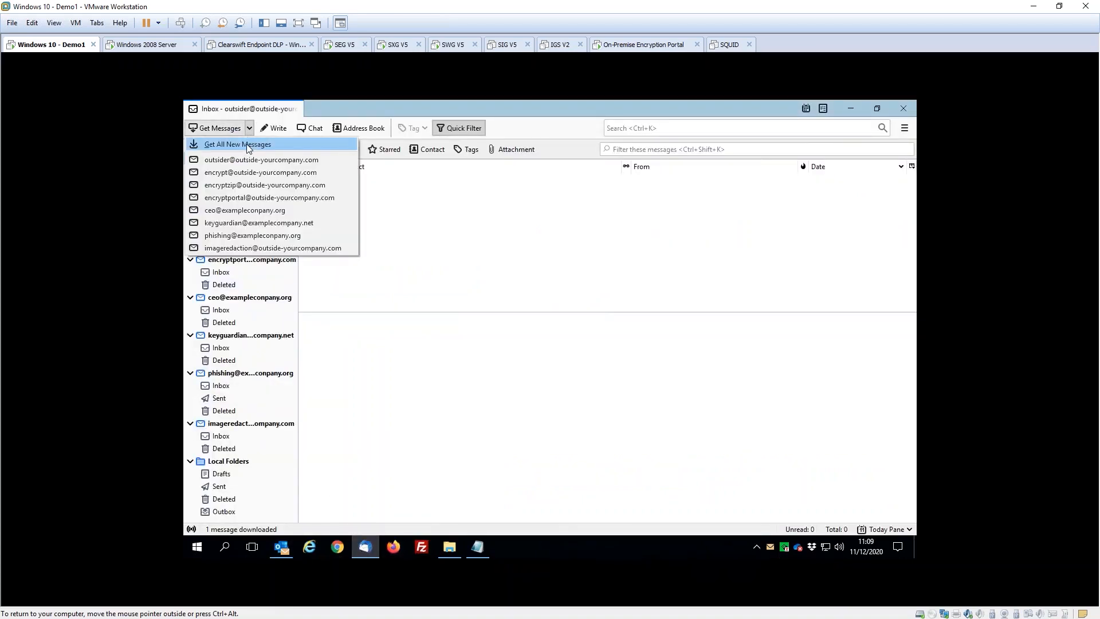
pyautogui.click(246, 144)
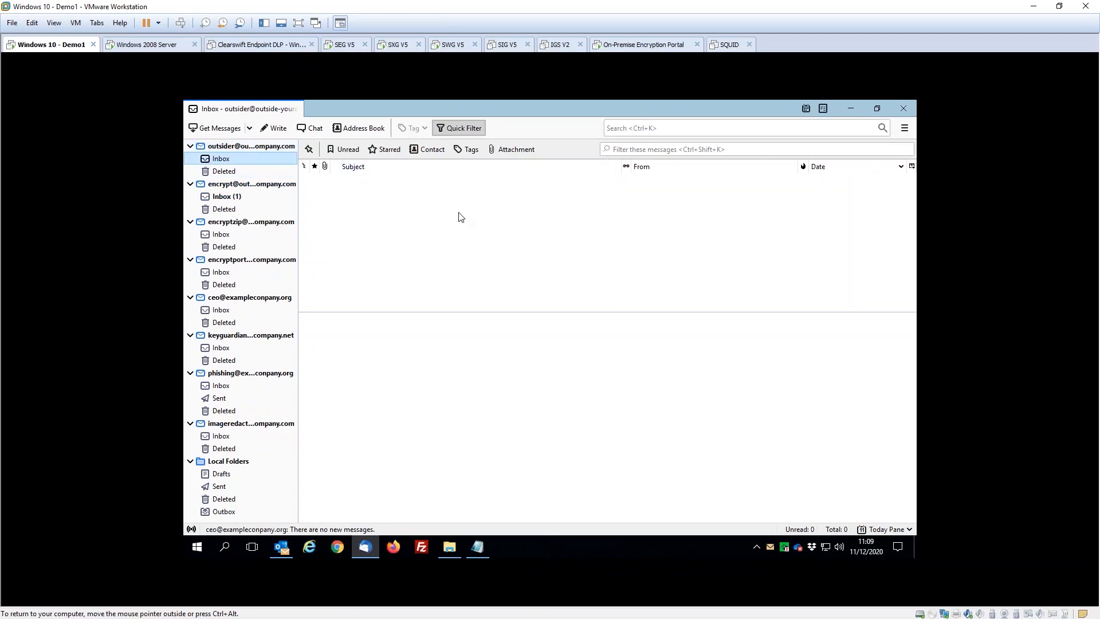
# Step: Open the newest HelpSystems Data Security Suite [SENDSECURE] message in the encrypt account's inbox and open its Word attachment
pyautogui.click(234, 199)
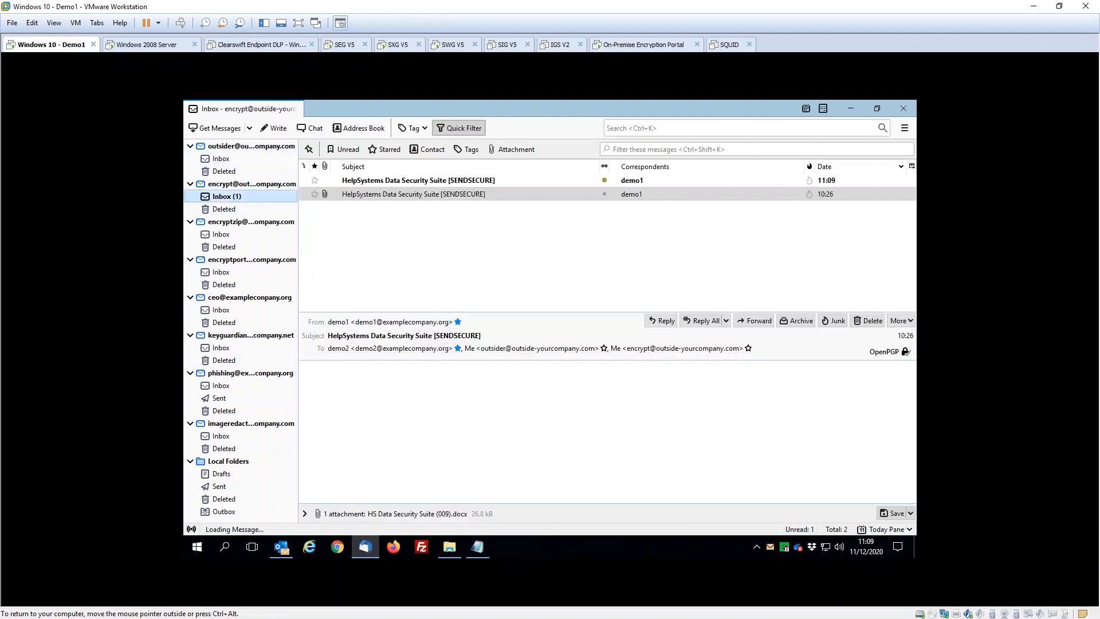
pyautogui.click(359, 181)
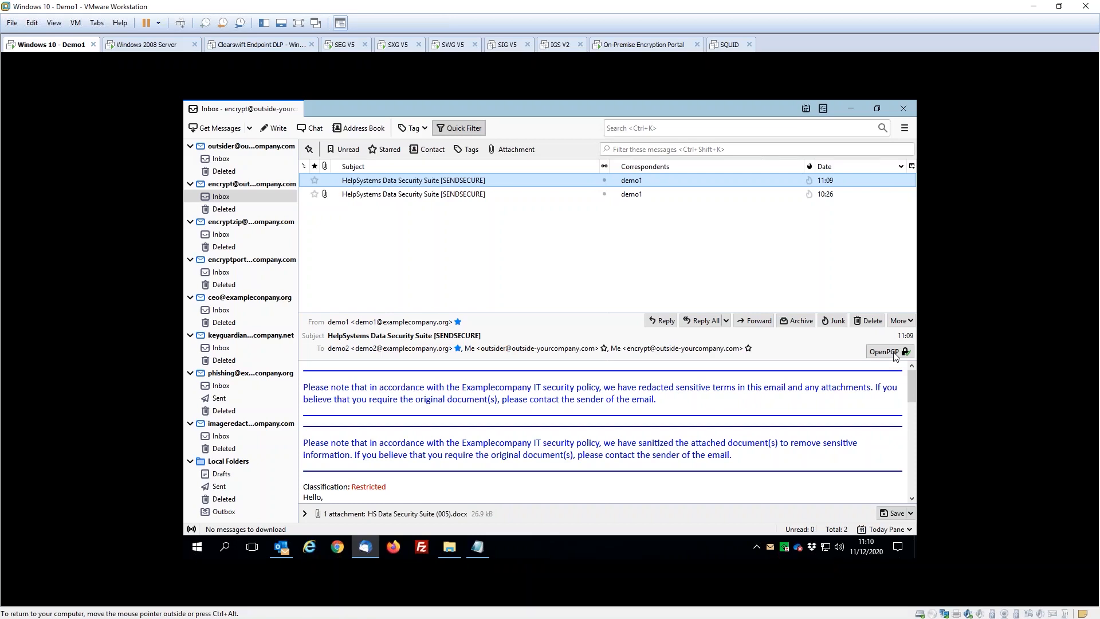
pyautogui.click(426, 518)
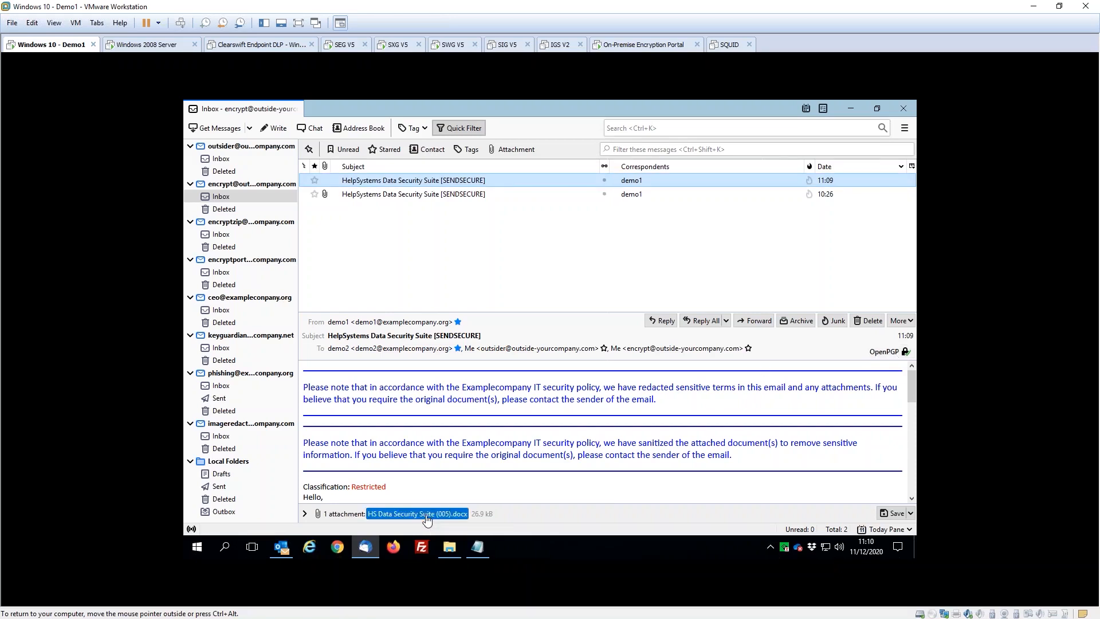